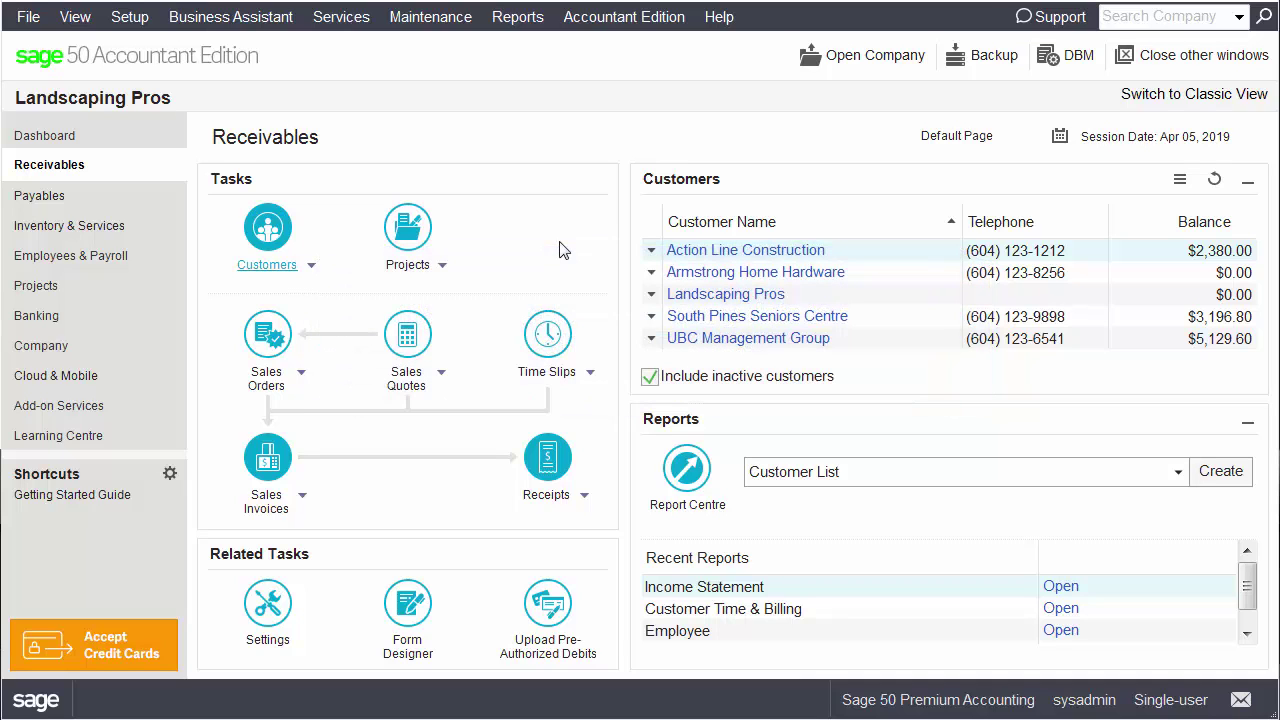
Upgrade the Landscaping Pros company file to Sage 50 Premium Accounting
{"action": "left_click", "coordinate": [628, 17]}
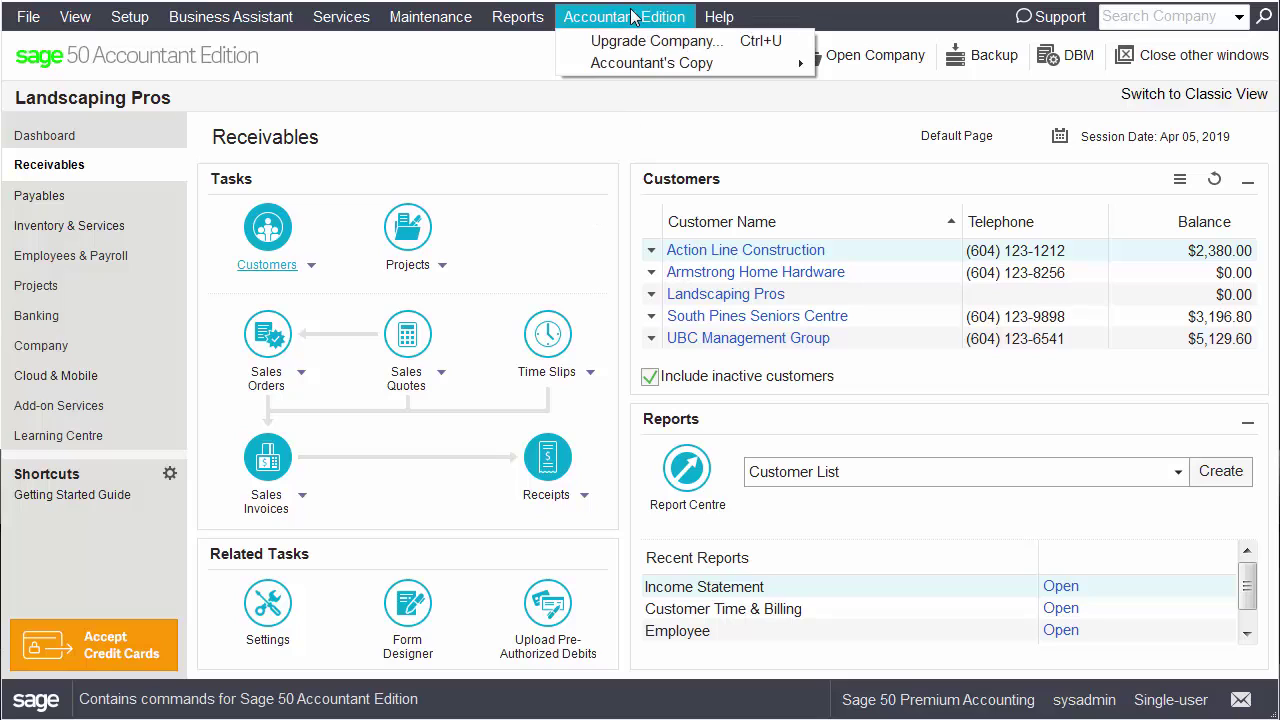
{"action": "left_click", "coordinate": [722, 52]}
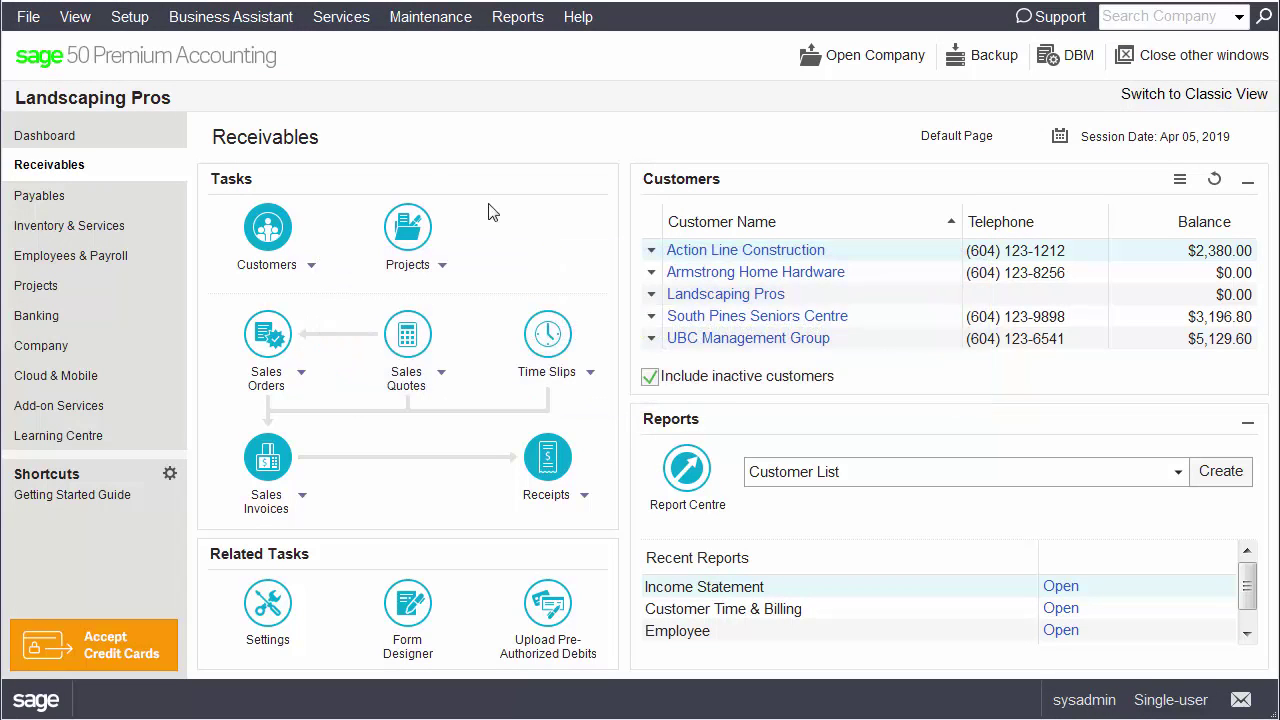
Create an accountant's copy of Landscaping Pros and acknowledge the success warning
{"action": "left_click", "coordinate": [40, 27]}
{"action": "mouse_move", "coordinate": [130, 390]}
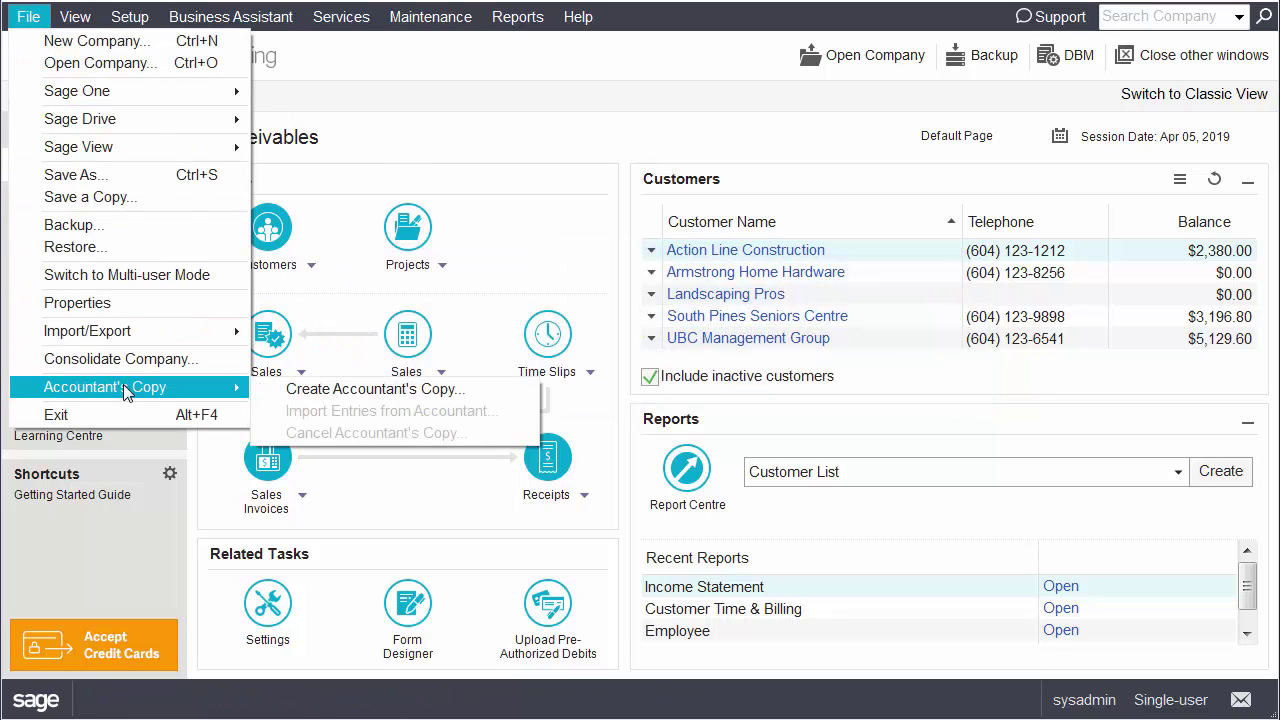
{"action": "left_click", "coordinate": [378, 393]}
{"action": "left_click", "coordinate": [640, 489]}
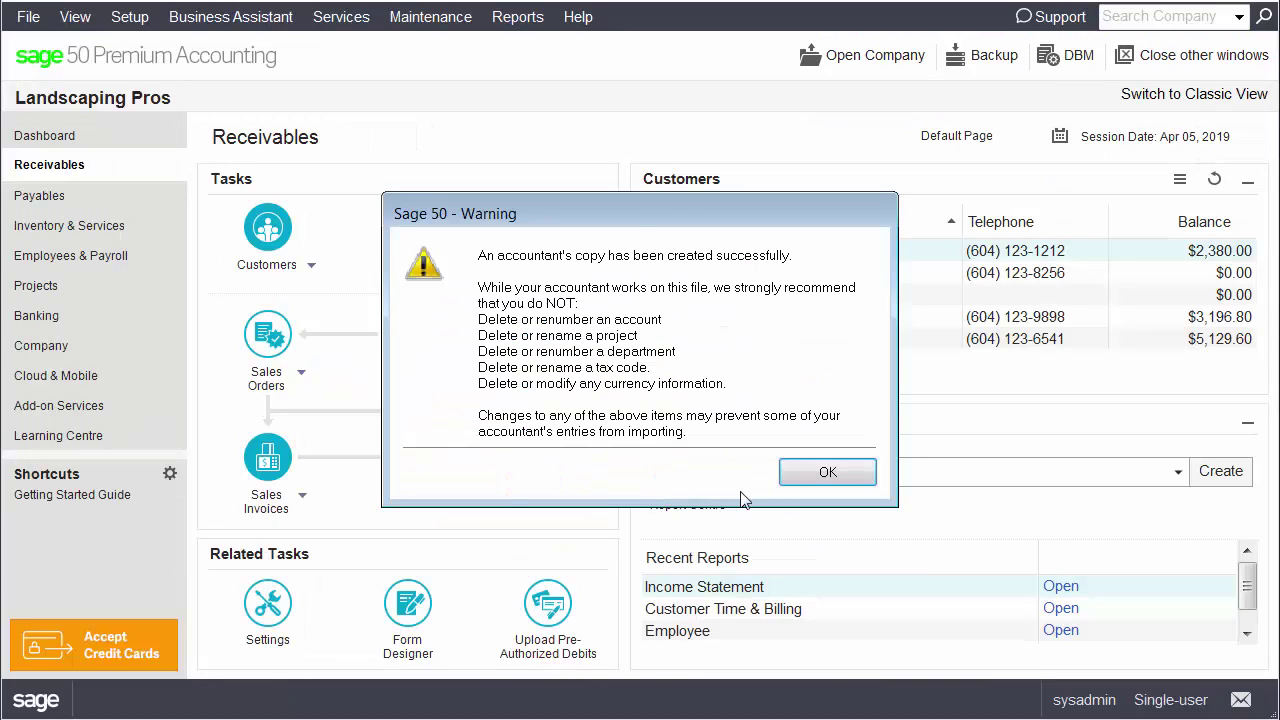
{"action": "left_click", "coordinate": [827, 474]}
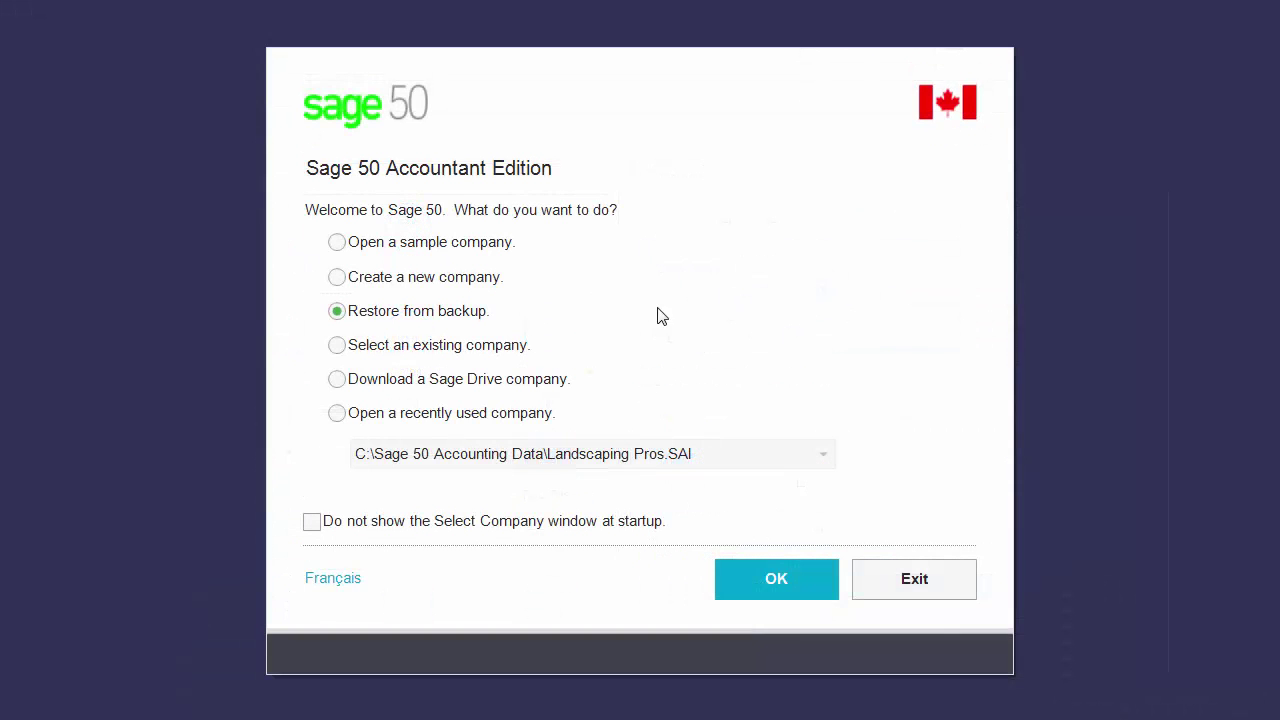
Start restoring the accountant's copy from backup and accept the backup file details
{"action": "left_click", "coordinate": [744, 573]}
{"action": "left_click", "coordinate": [637, 472]}
{"action": "left_click", "coordinate": [640, 478]}
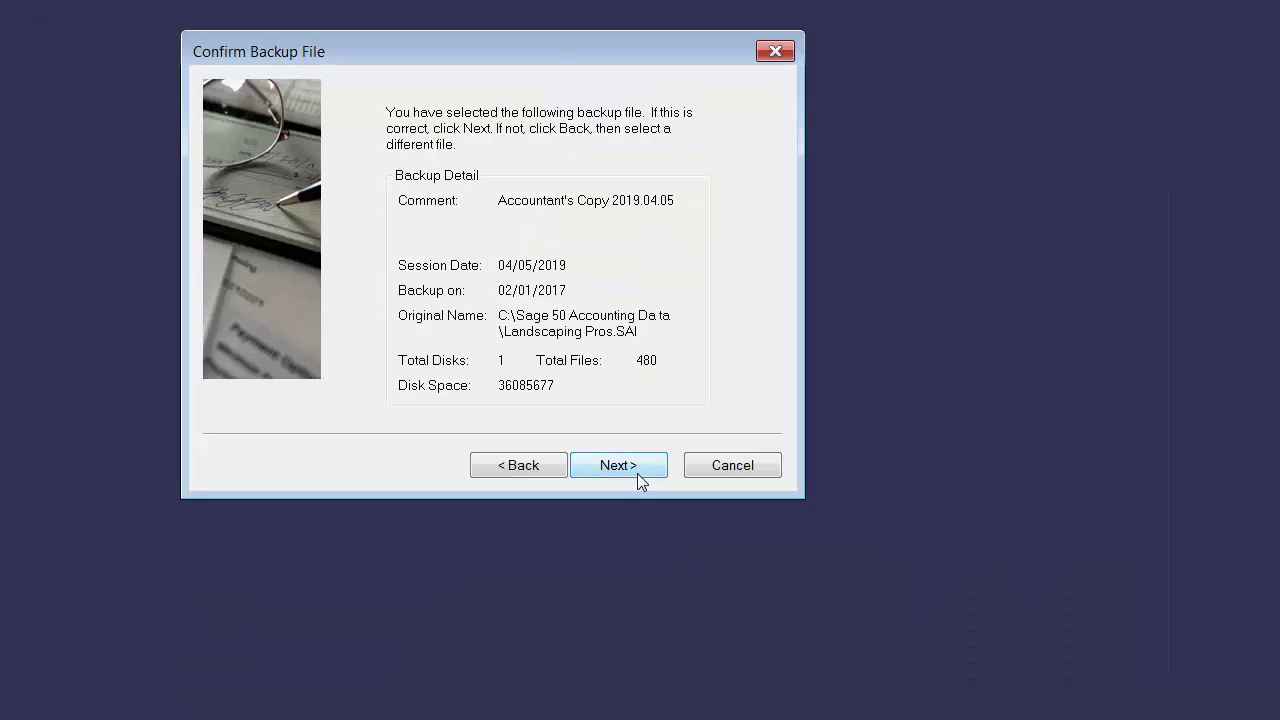
{"action": "left_click", "coordinate": [640, 476]}
Name the restored file 'Landscaping Pros Acct Copy', accept the Apr 05, 2019 session date, and view Company
{"action": "left_click", "coordinate": [666, 375]}
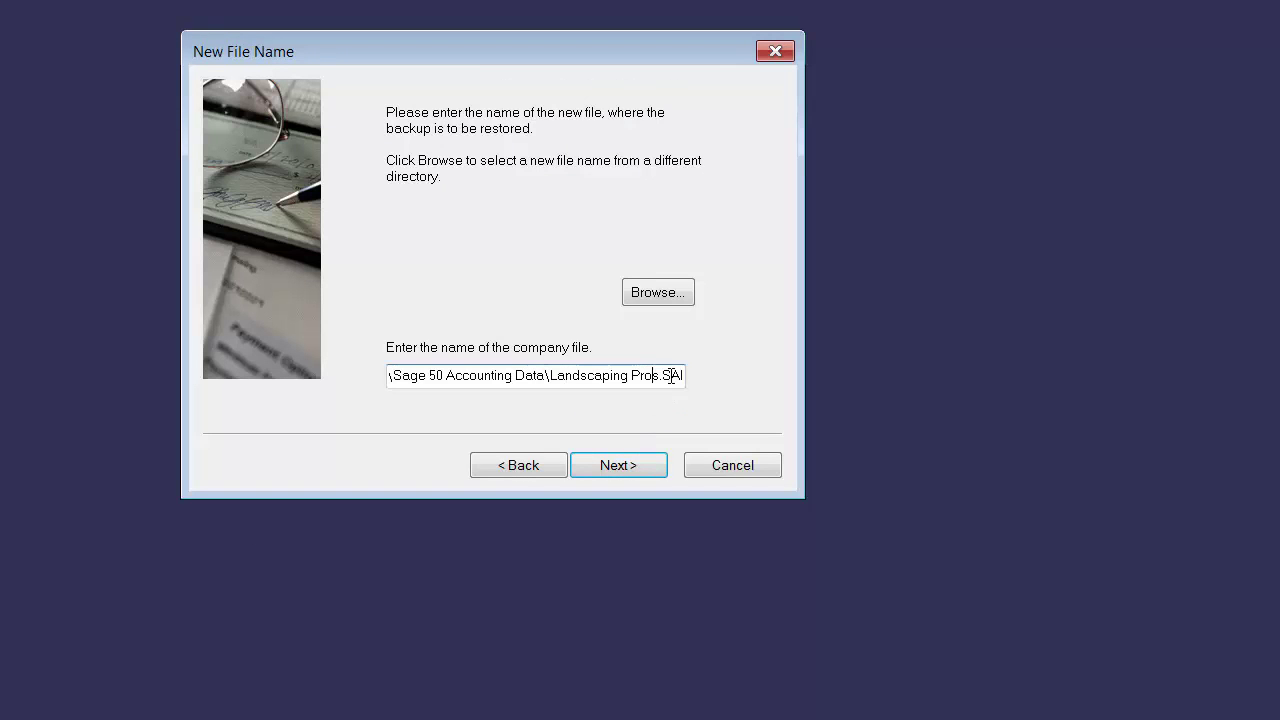
{"action": "type", "text": "Acct Copy"}
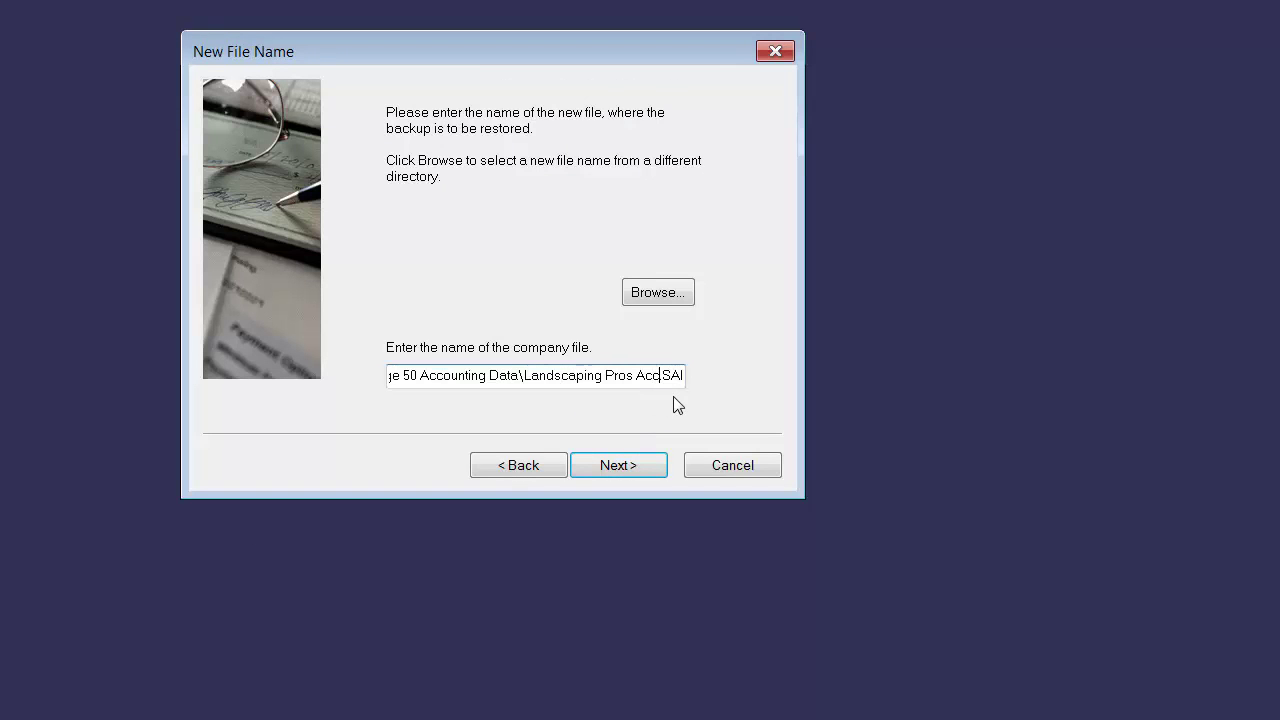
{"action": "left_click", "coordinate": [628, 465]}
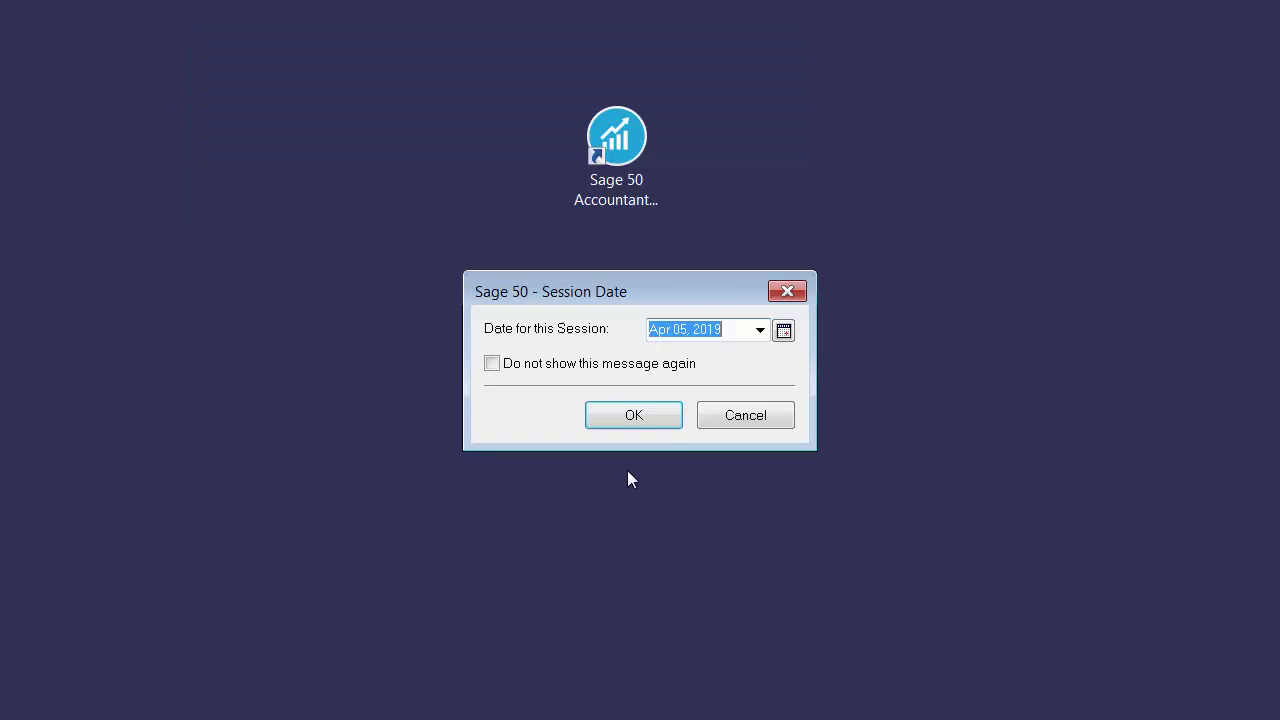
{"action": "left_click", "coordinate": [626, 416]}
{"action": "left_click", "coordinate": [39, 357]}
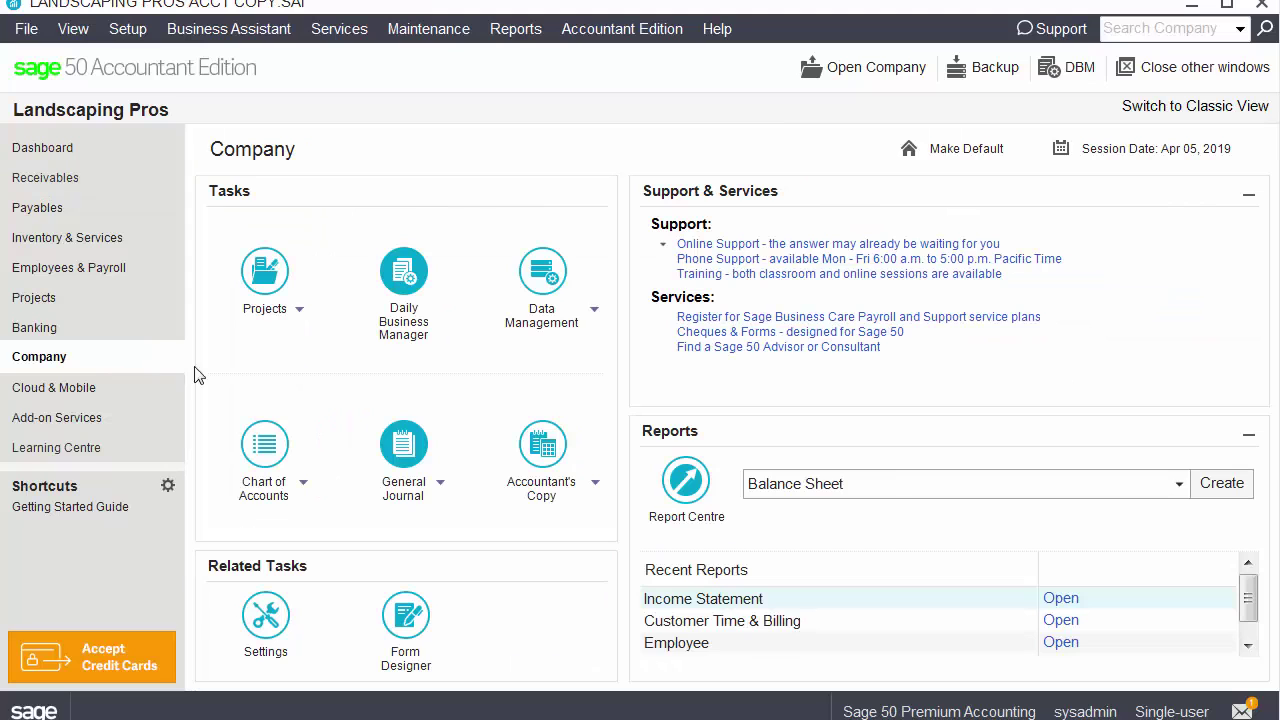
Post the Adj_Entry general journal moving 100.00 from 1030 Savings to 1020 Chequing
{"action": "left_click", "coordinate": [407, 458]}
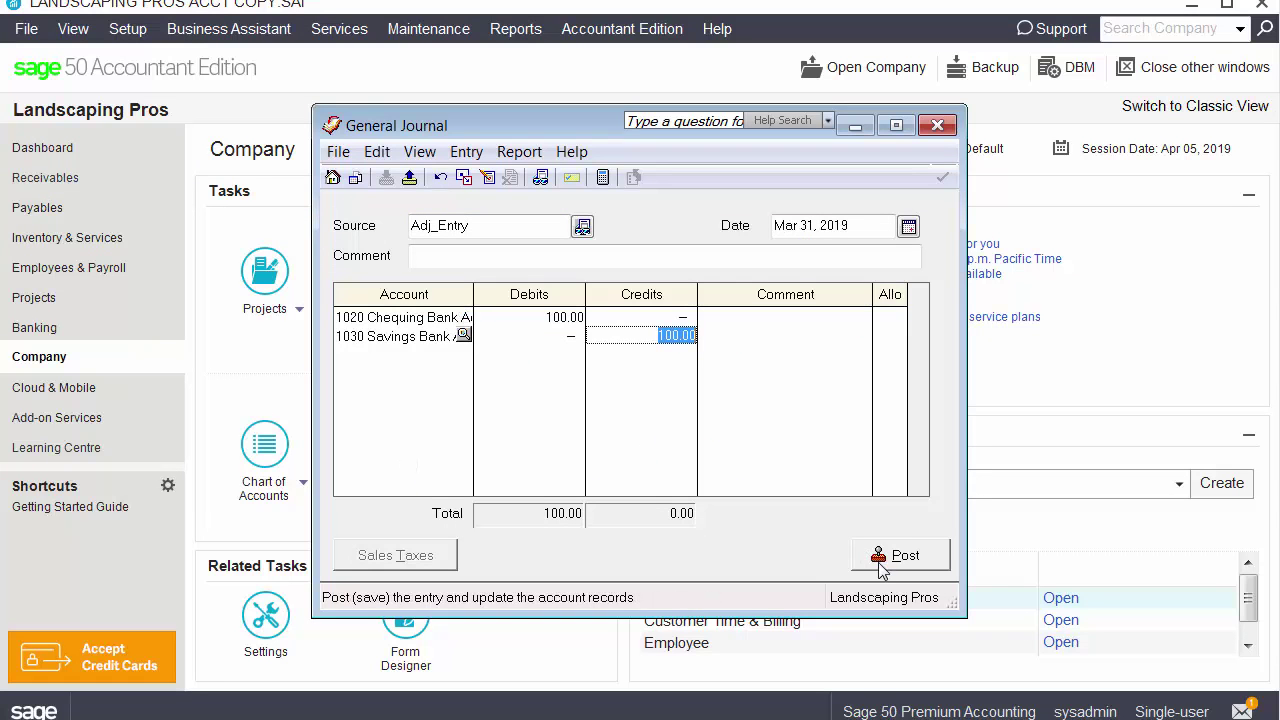
{"action": "left_click", "coordinate": [893, 556]}
{"action": "left_click", "coordinate": [746, 430]}
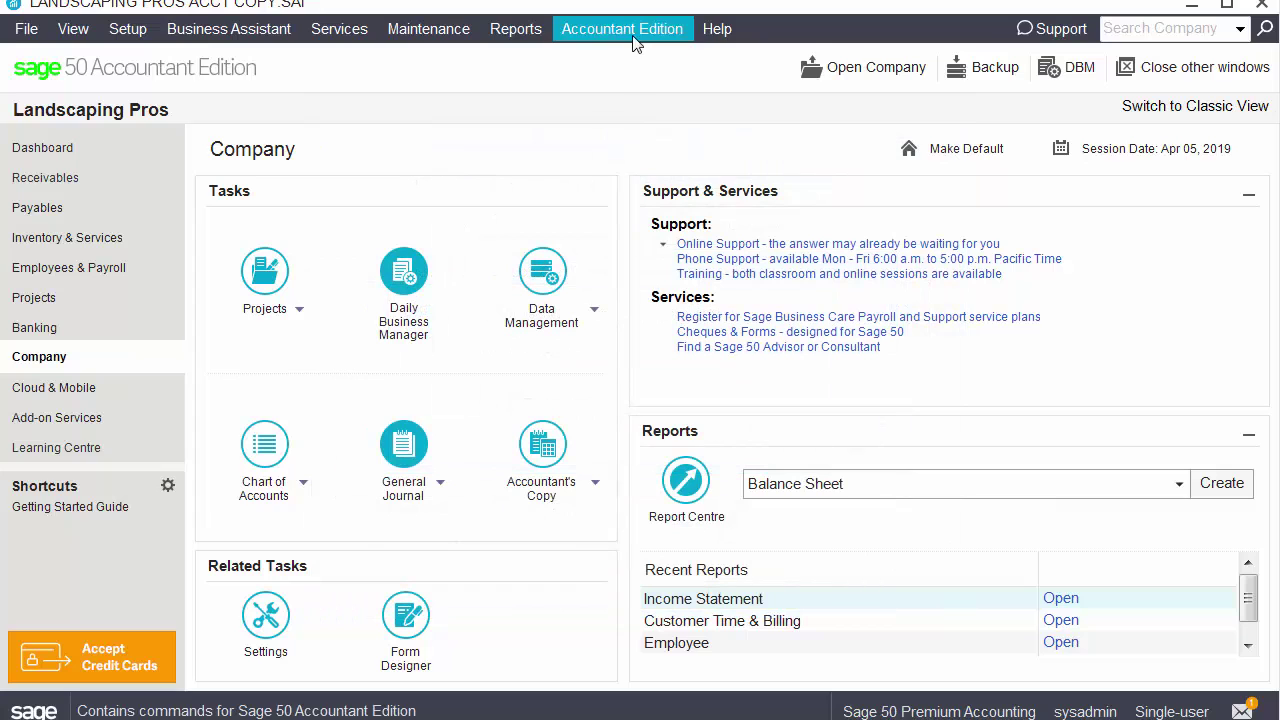
Start Export Entries for Client from the Accountant Edition accountant's copy commands
{"action": "left_click", "coordinate": [622, 28]}
{"action": "mouse_move", "coordinate": [636, 71]}
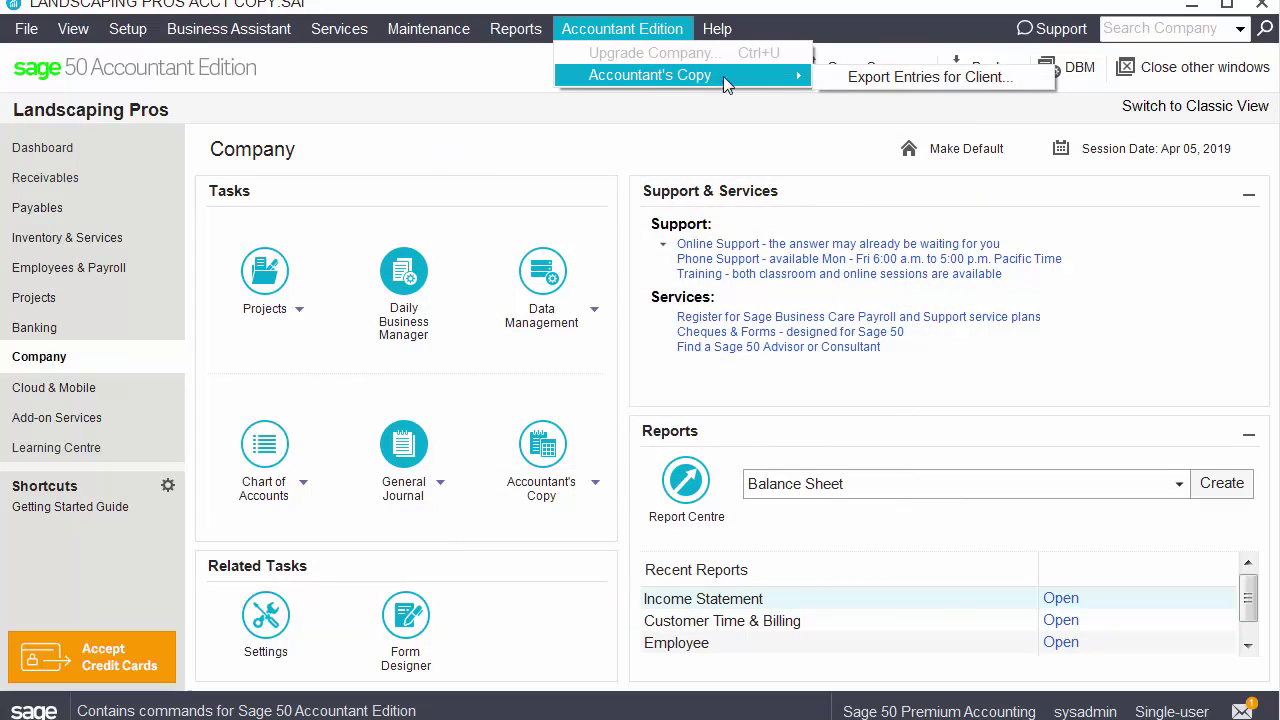
{"action": "left_click", "coordinate": [890, 79]}
Confirm the client entries export, then renumber 4020 Landscaping Sales to 4025 and save
{"action": "left_click", "coordinate": [638, 488]}
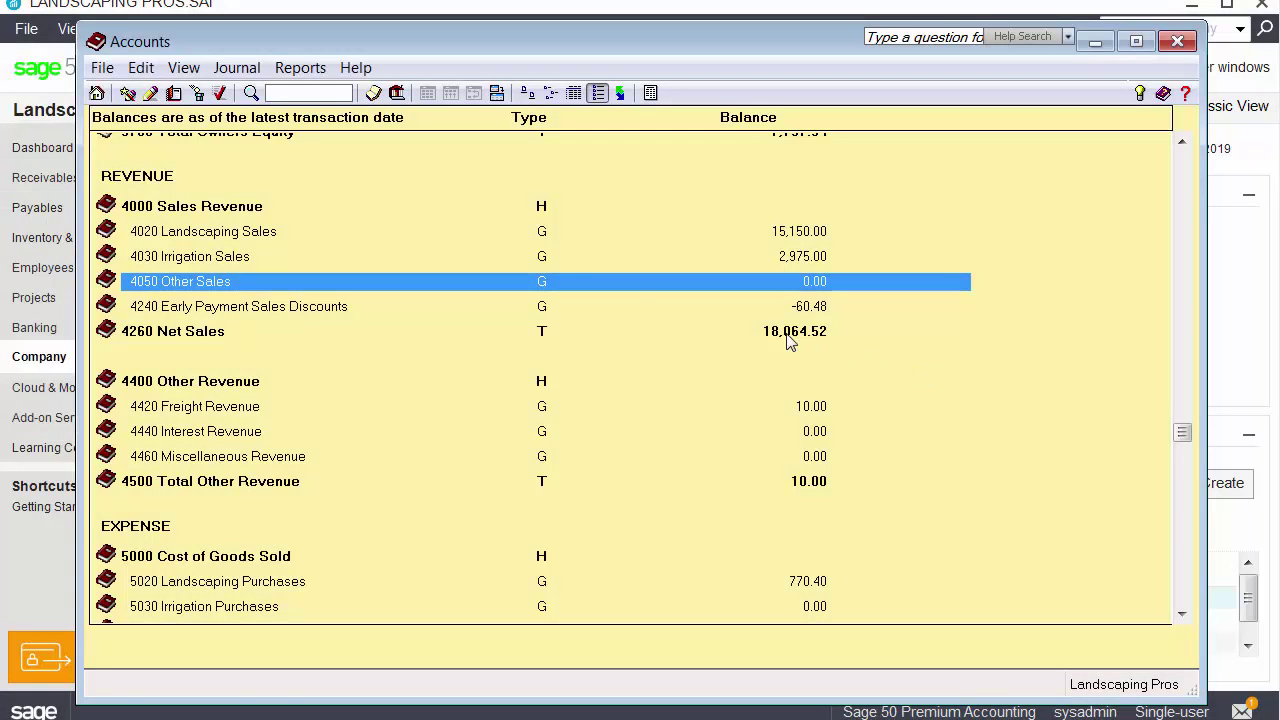
{"action": "double_click", "coordinate": [232, 230]}
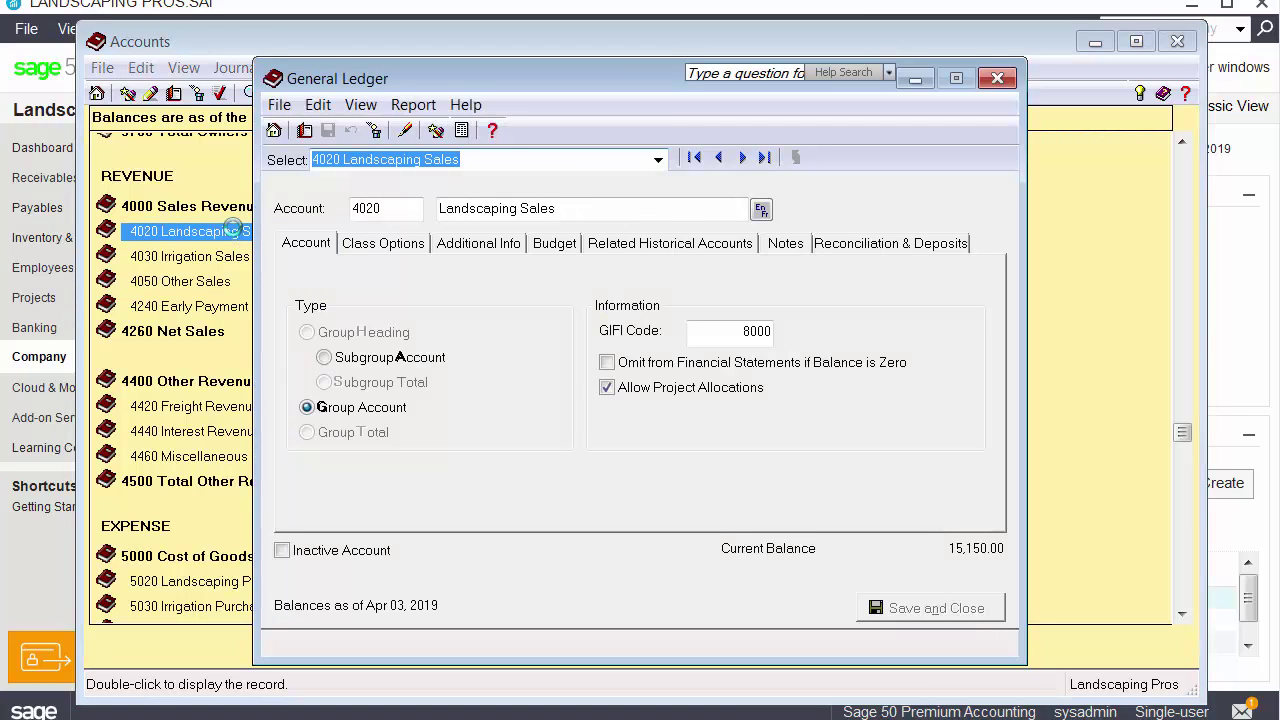
{"action": "left_click", "coordinate": [380, 208]}
{"action": "key", "text": "BackSpace"}
{"action": "type", "text": "5"}
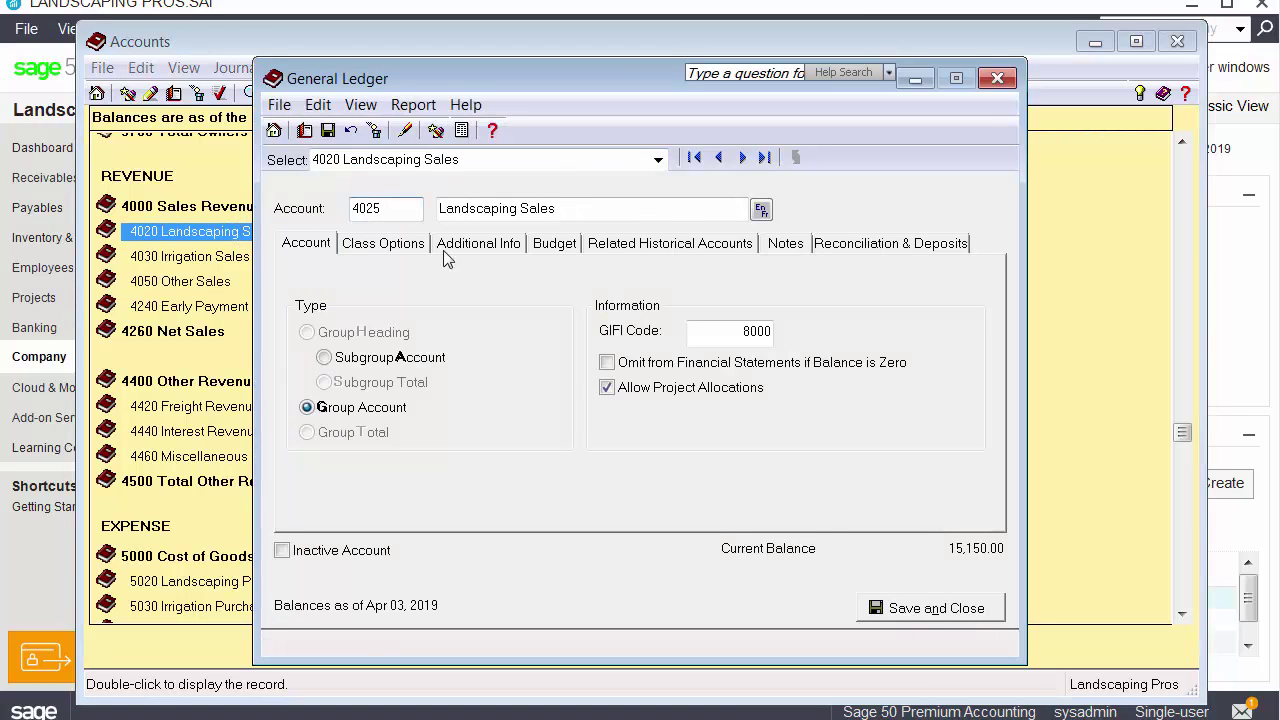
{"action": "left_click", "coordinate": [925, 612]}
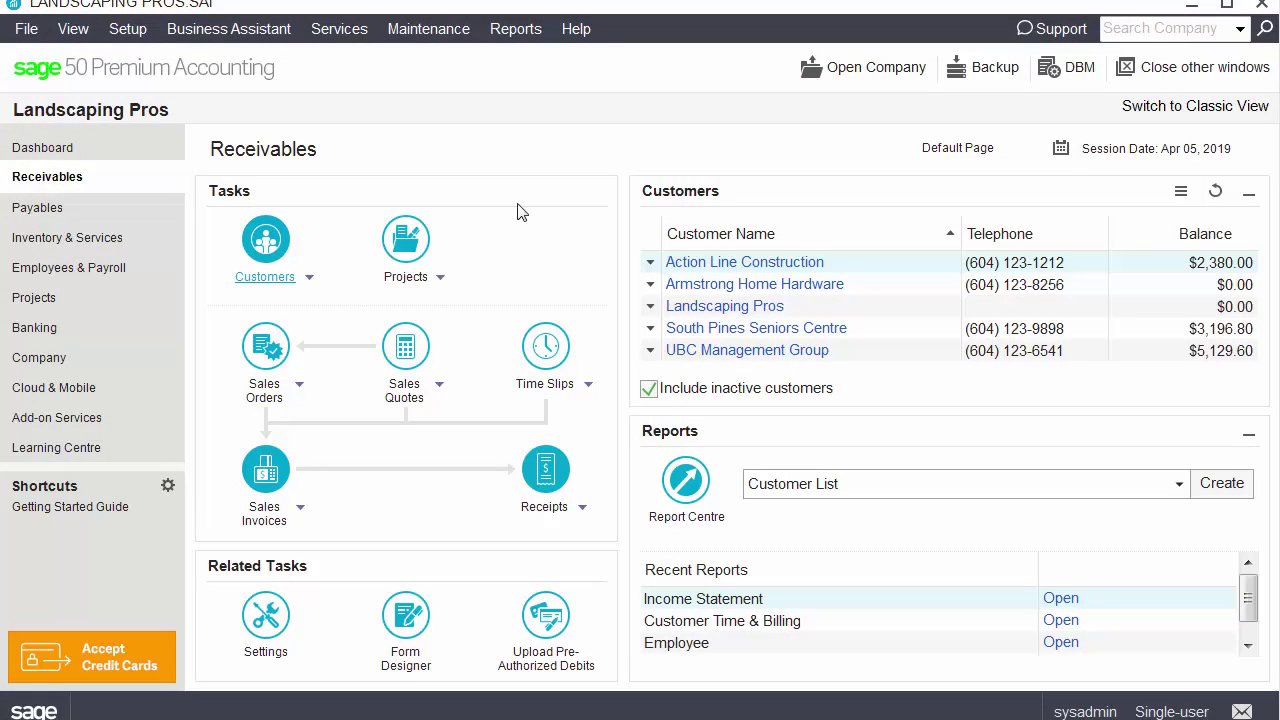
Start Maintenance > Merge Records, choosing not to make a backup first
{"action": "left_click", "coordinate": [445, 28]}
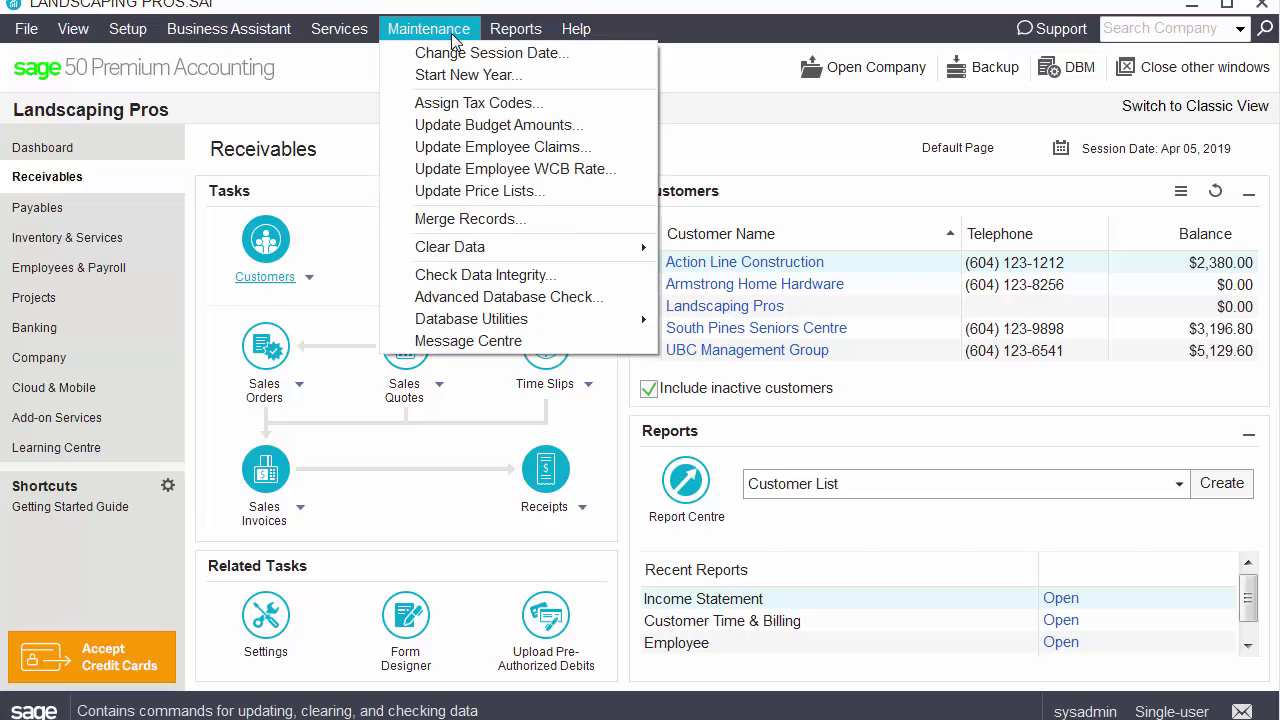
{"action": "left_click", "coordinate": [505, 220]}
{"action": "left_click", "coordinate": [662, 394]}
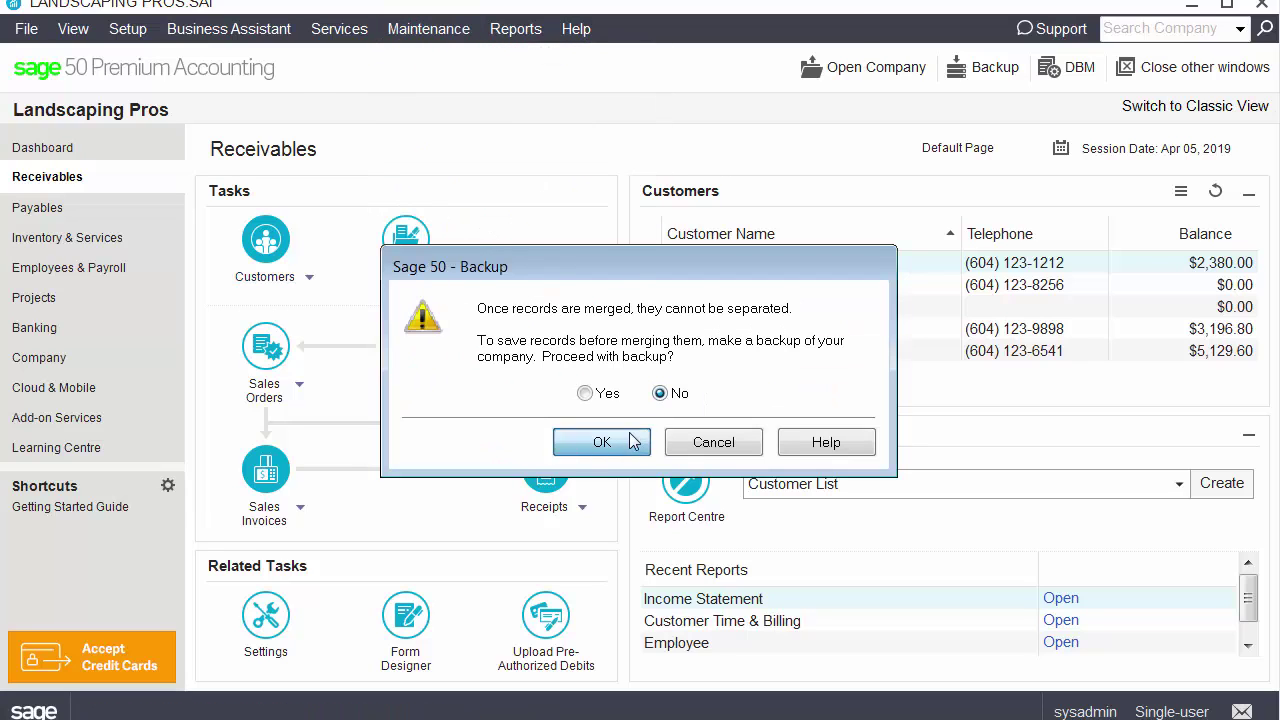
{"action": "left_click", "coordinate": [632, 441]}
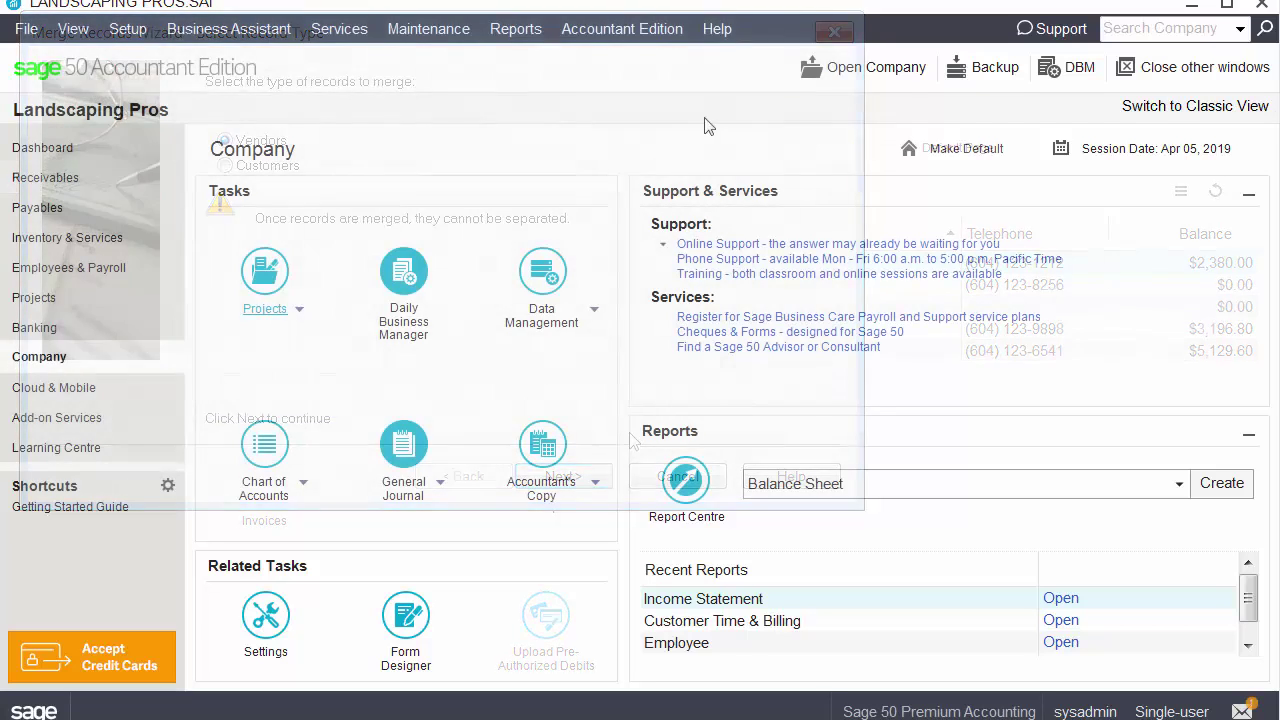
Merge account 4460 Miscellaneous Revenue into 4440 Interest Revenue, then open the General Journal account list
{"action": "left_click", "coordinate": [406, 44]}
{"action": "left_click", "coordinate": [470, 218]}
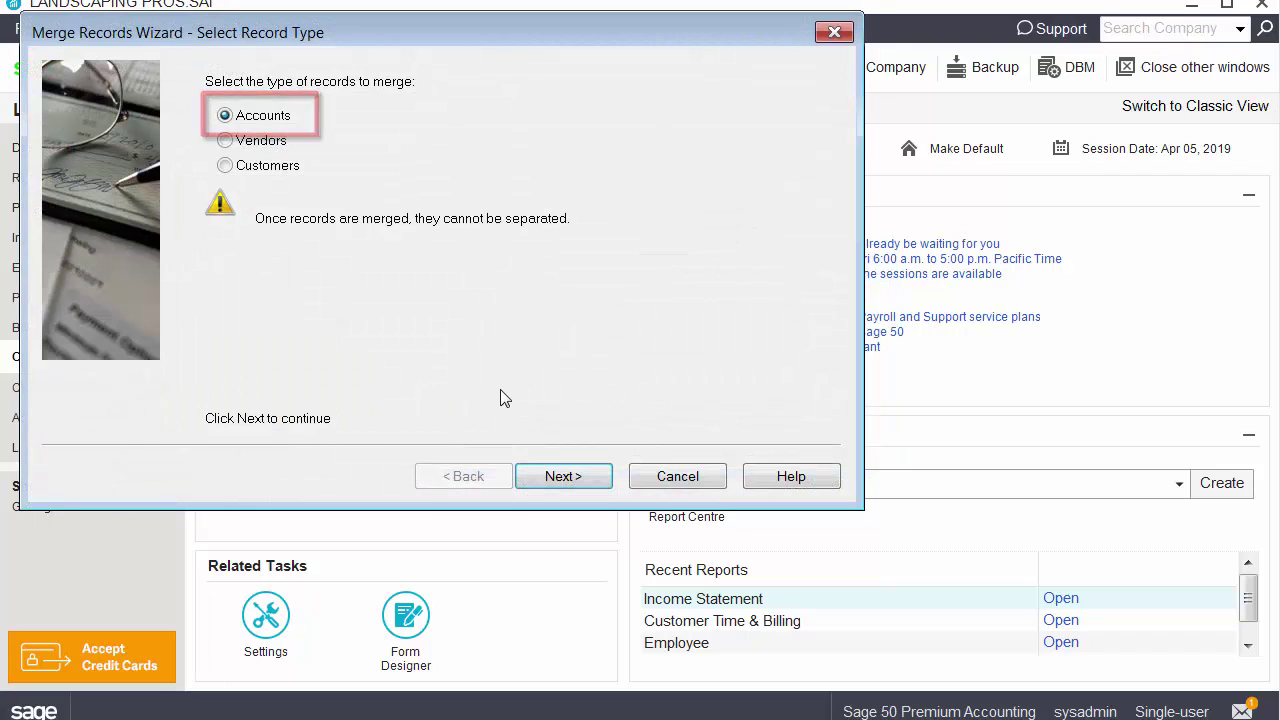
{"action": "left_click", "coordinate": [563, 477]}
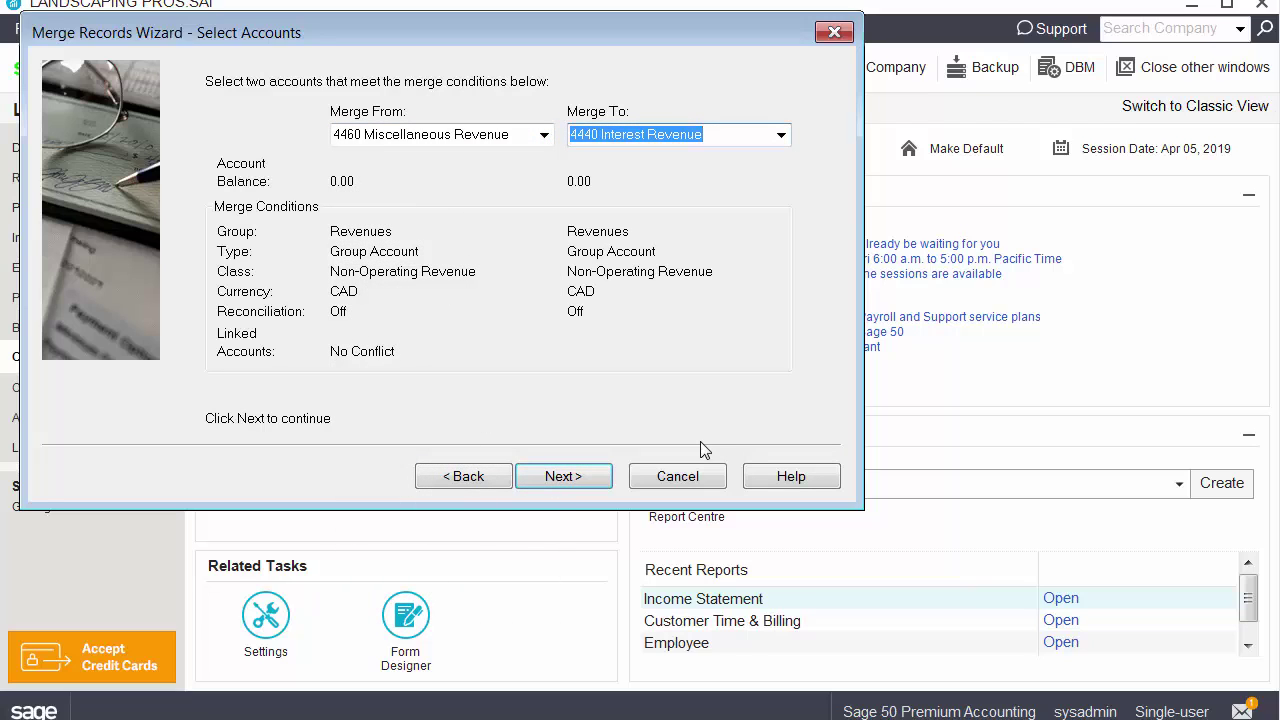
{"action": "left_click", "coordinate": [592, 479]}
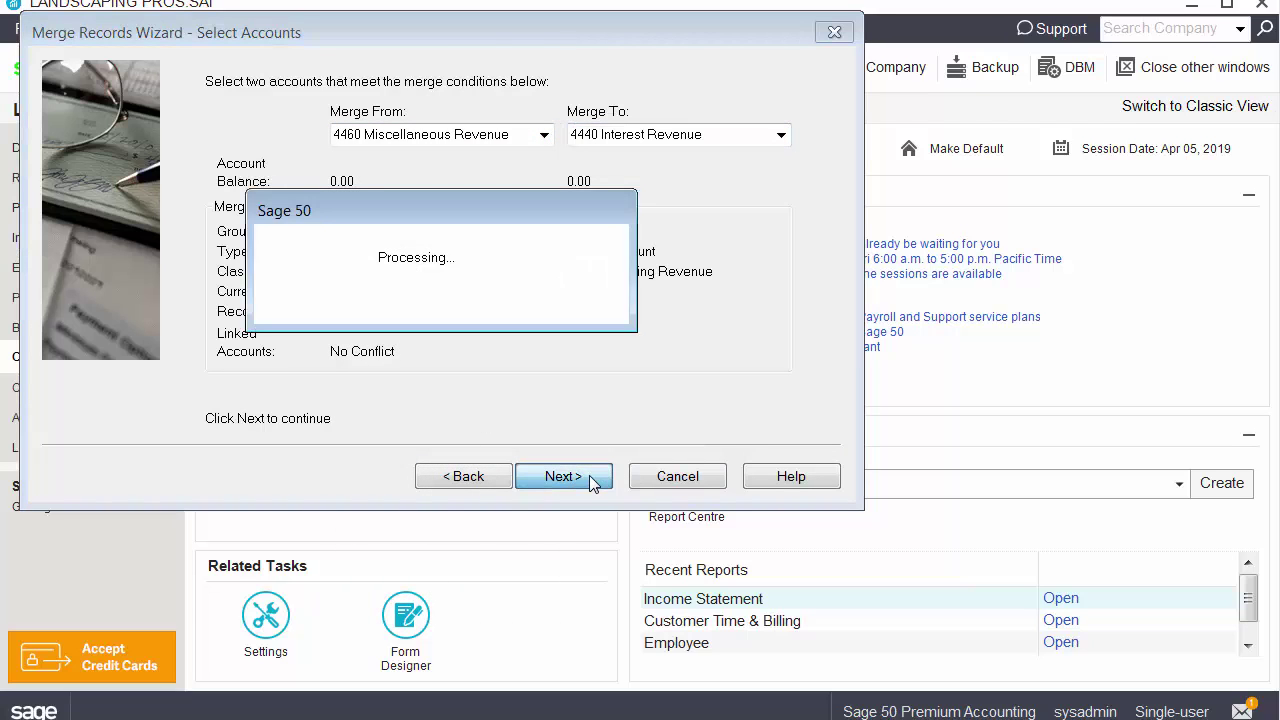
{"action": "left_click", "coordinate": [563, 477]}
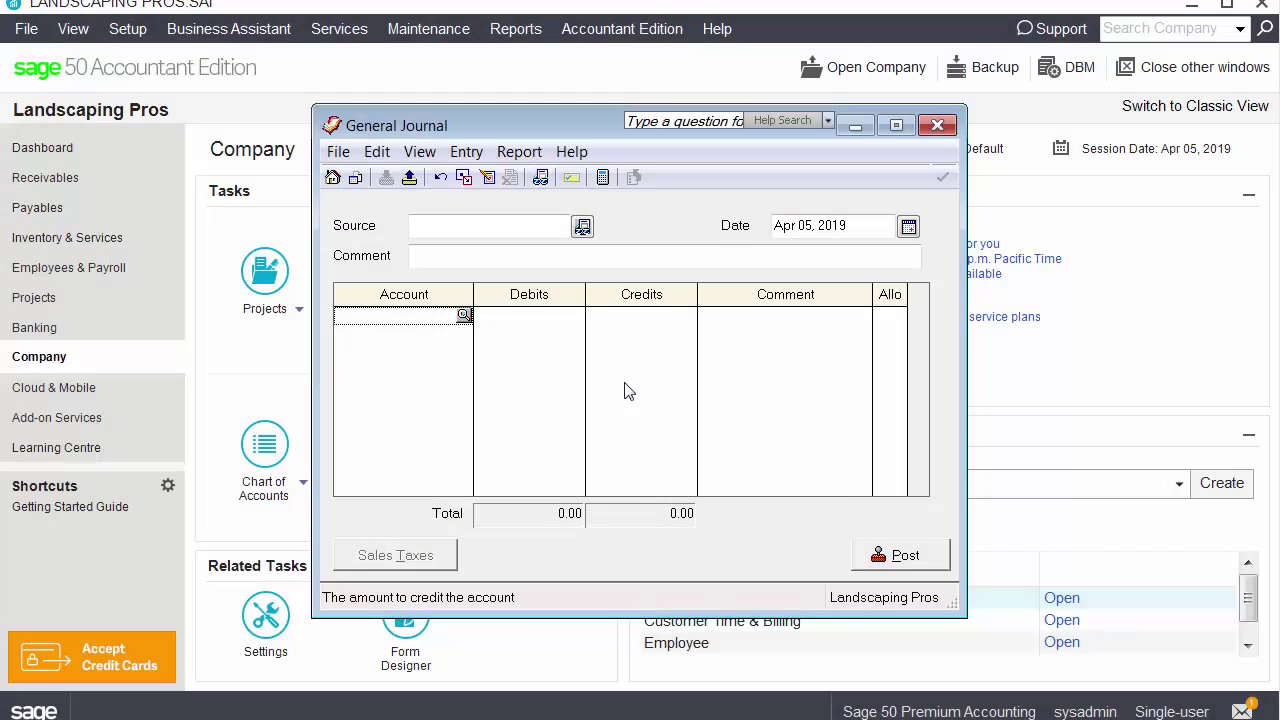
{"action": "left_click", "coordinate": [462, 316]}
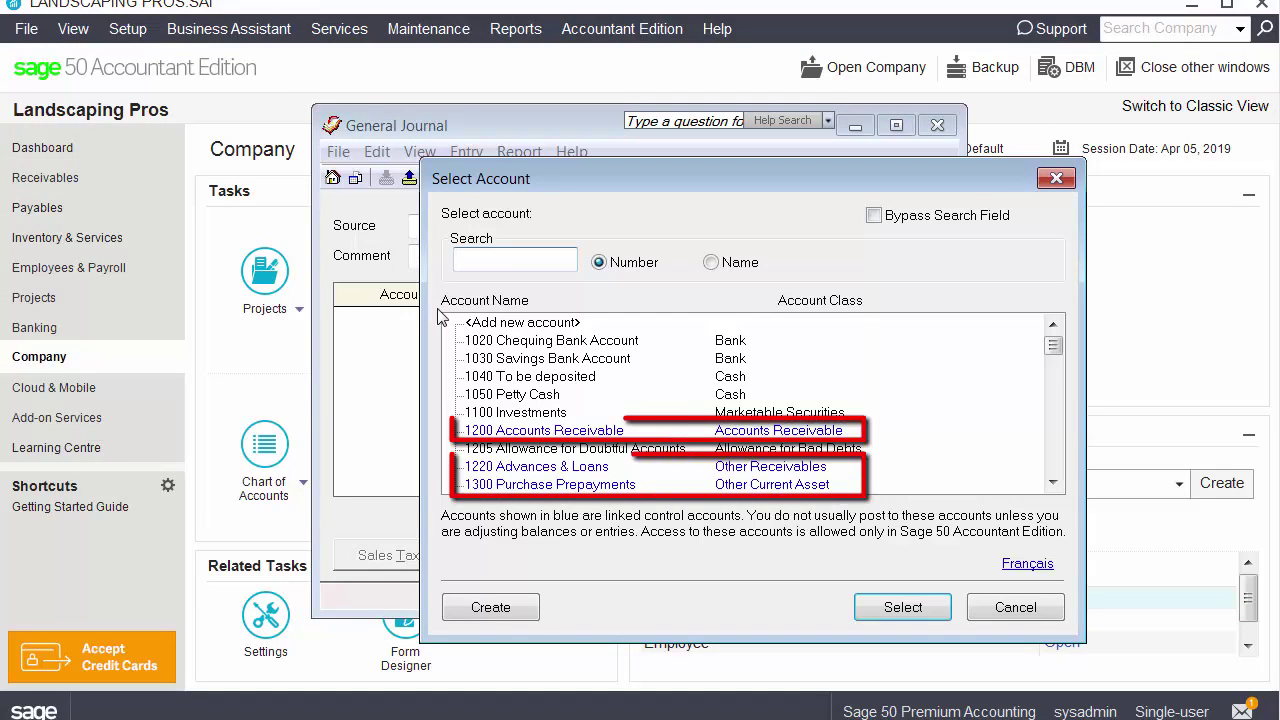